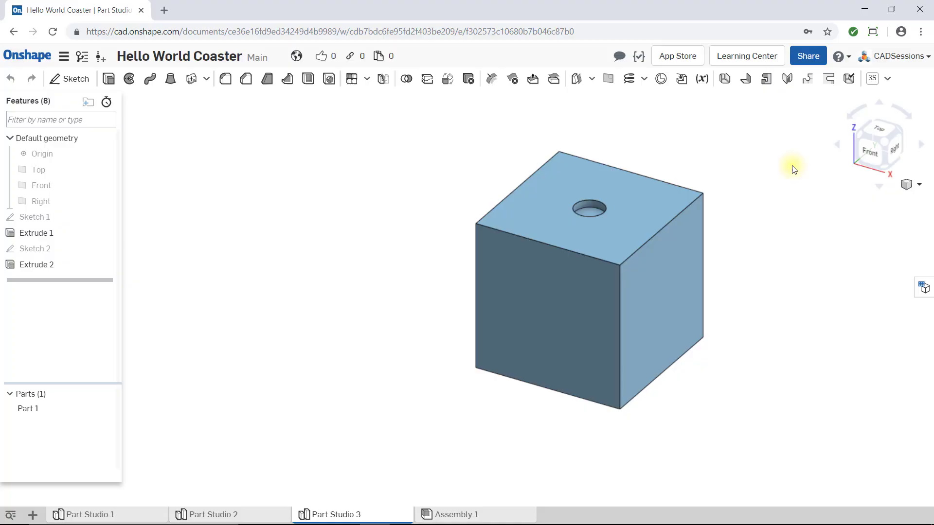
Turn the cube to its Left view and zoom so the left face fills the screen
right_drag(793, 153, 870, 154)
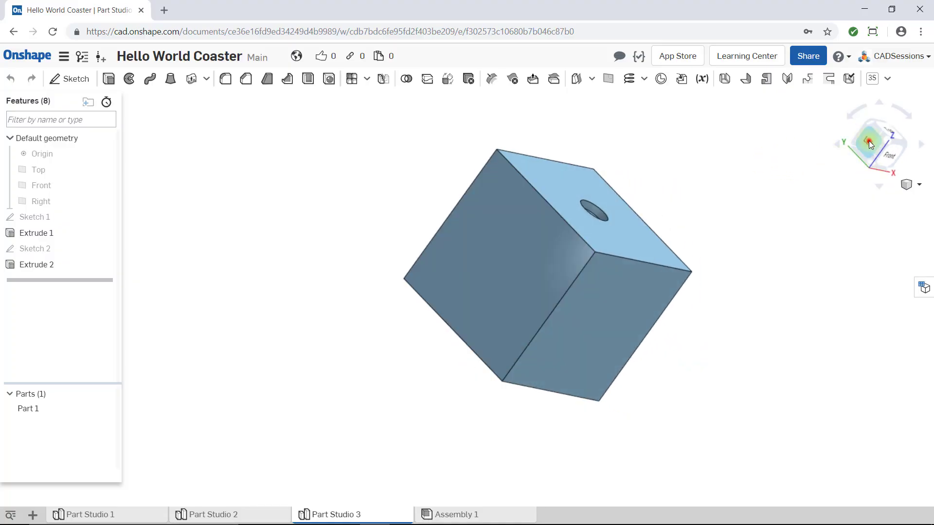
click(870, 144)
scroll(822, 304, down, 4)
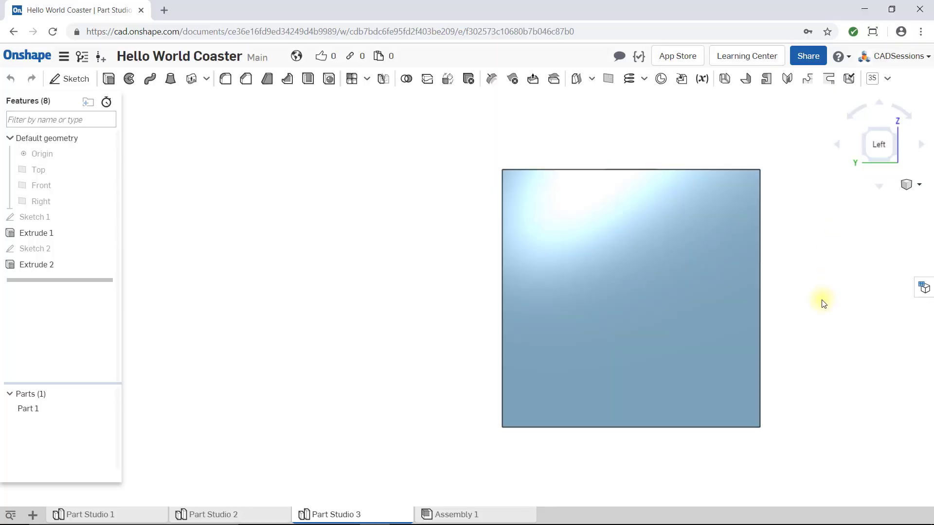
scroll(391, 306, down, 3)
scroll(662, 294, up, 3)
scroll(537, 332, up, 1)
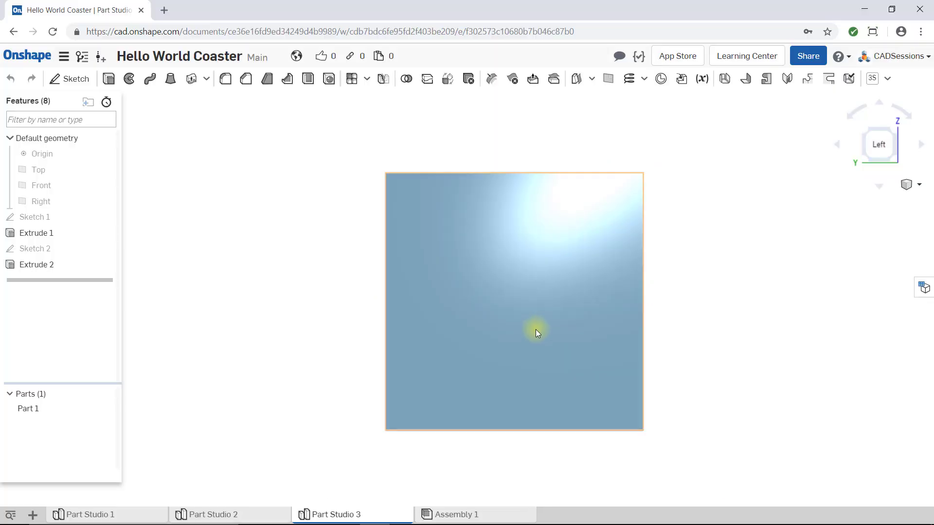
scroll(571, 325, up, 1)
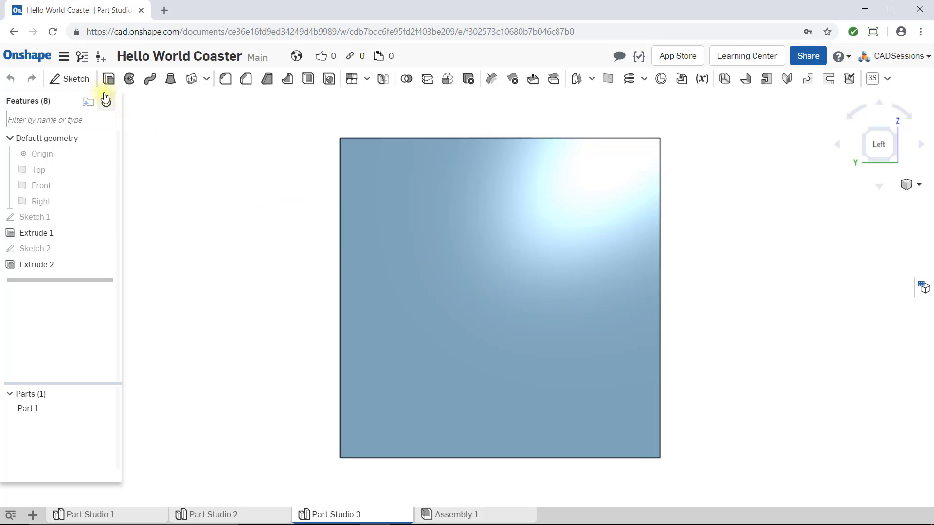
Start Sketch 3 on the cube's left face
click(77, 78)
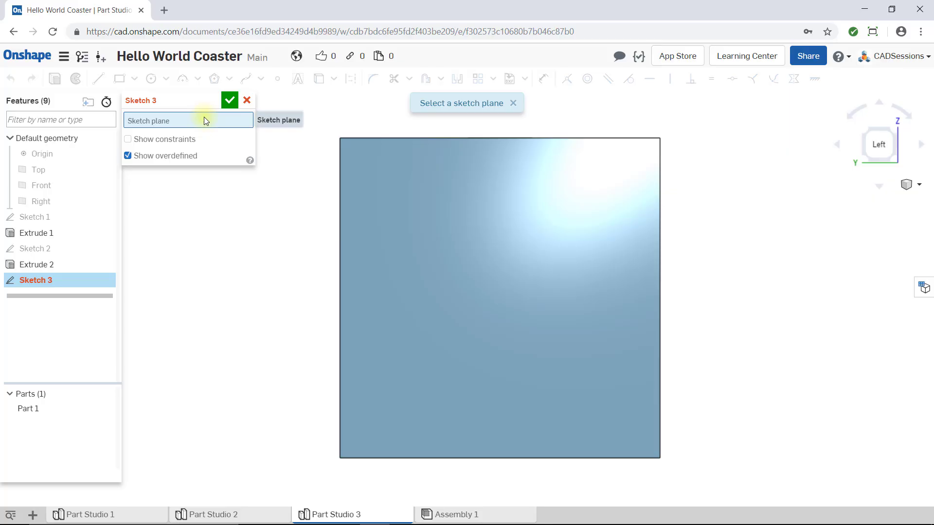
click(401, 241)
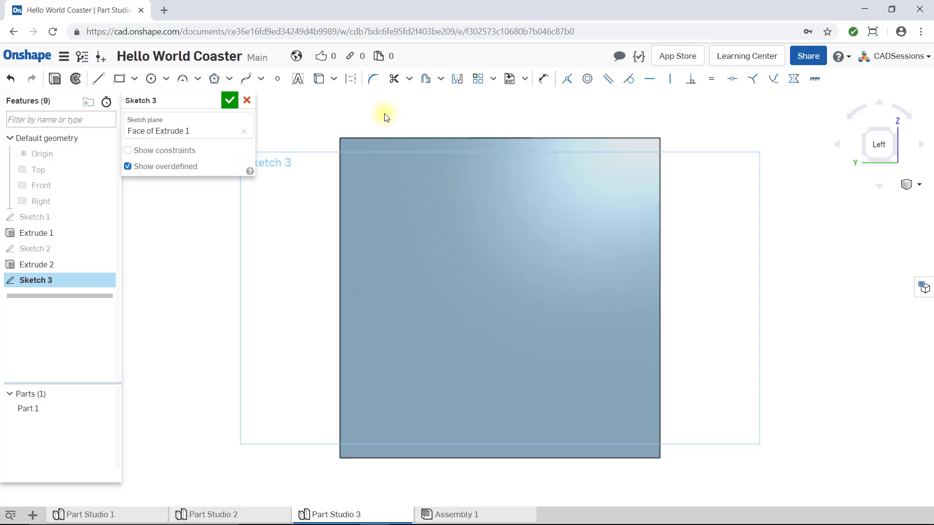
Draw a vertical construction line from the top-edge midpoint to the bottom-edge midpoint
click(98, 79)
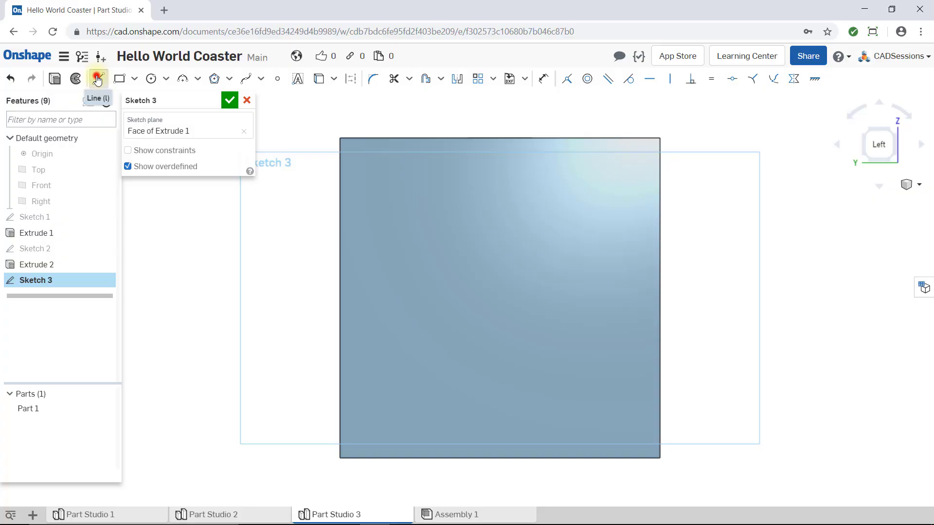
click(354, 81)
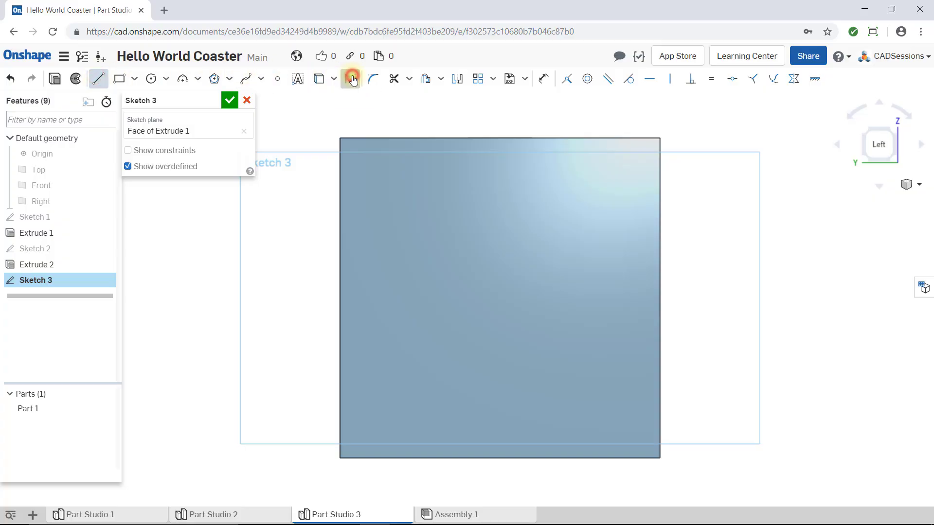
click(501, 138)
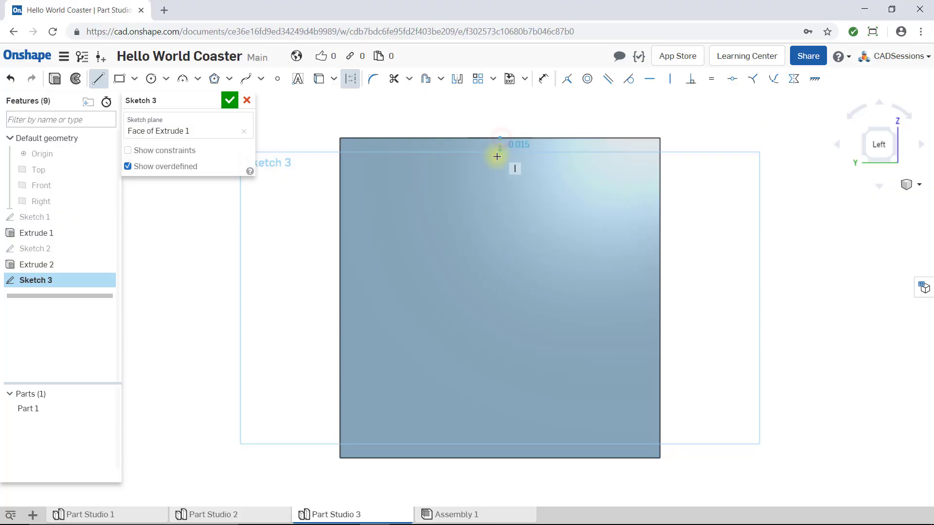
click(500, 459)
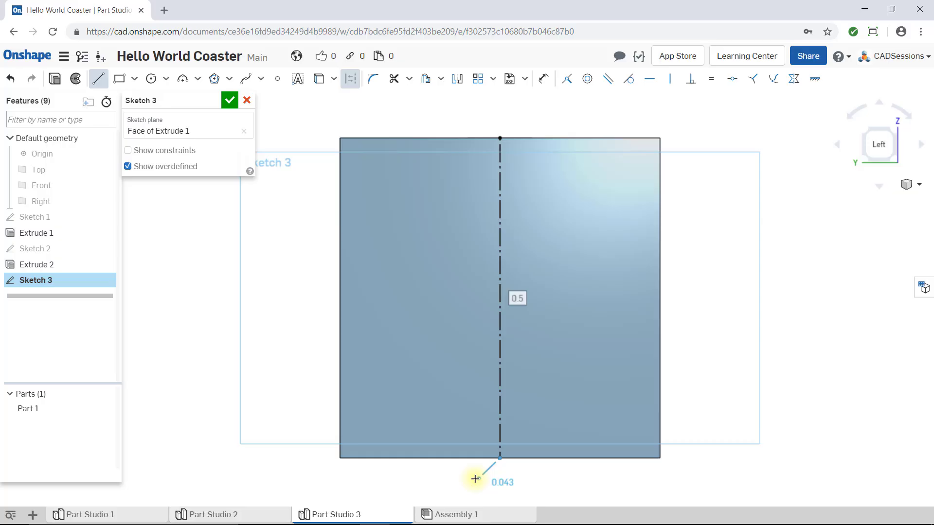
key(Escape)
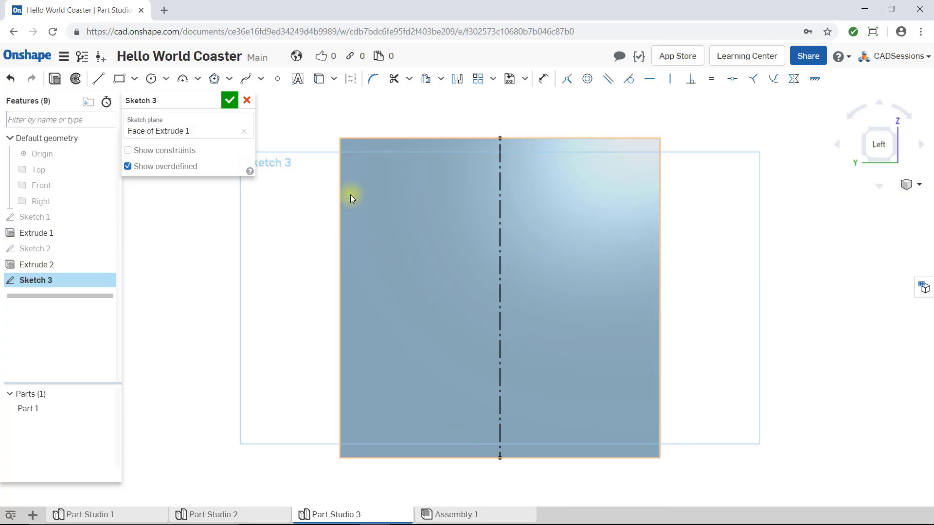
Draw a horizontal construction line from the left-edge midpoint to the right-edge midpoint
click(99, 78)
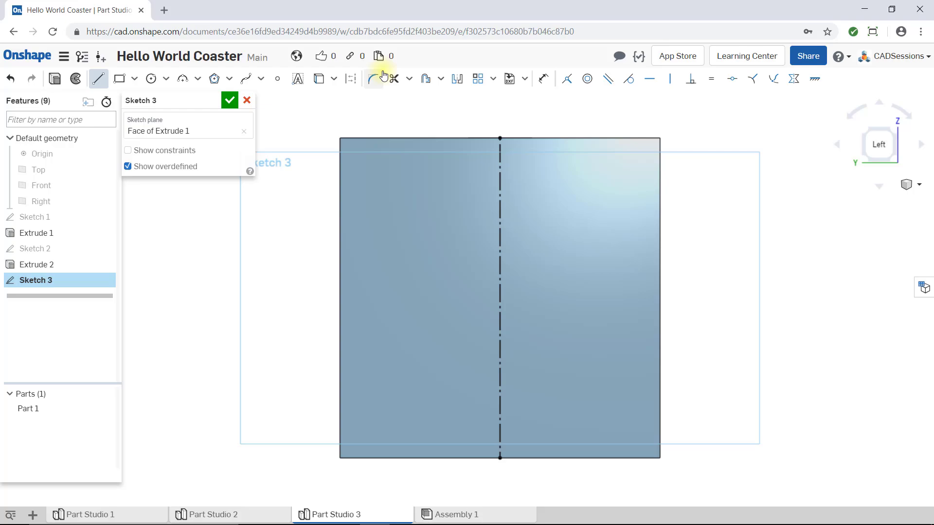
click(350, 79)
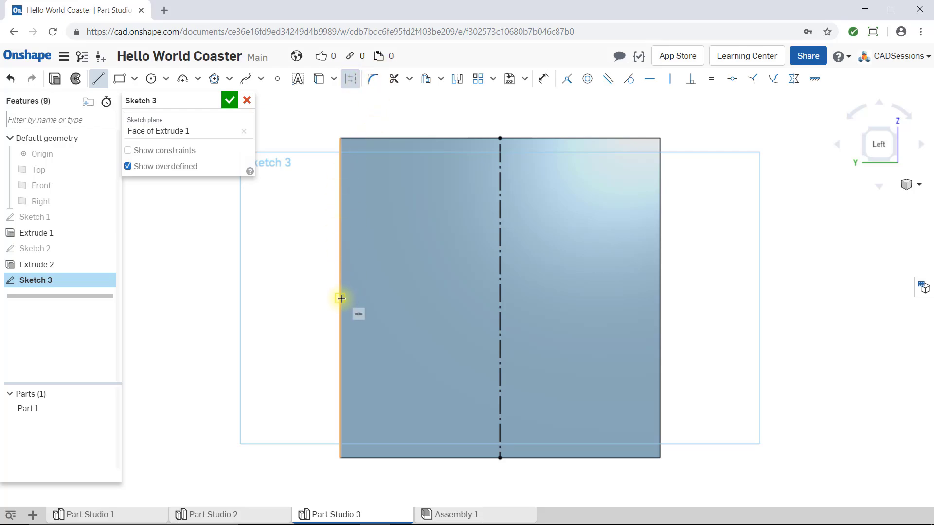
click(340, 298)
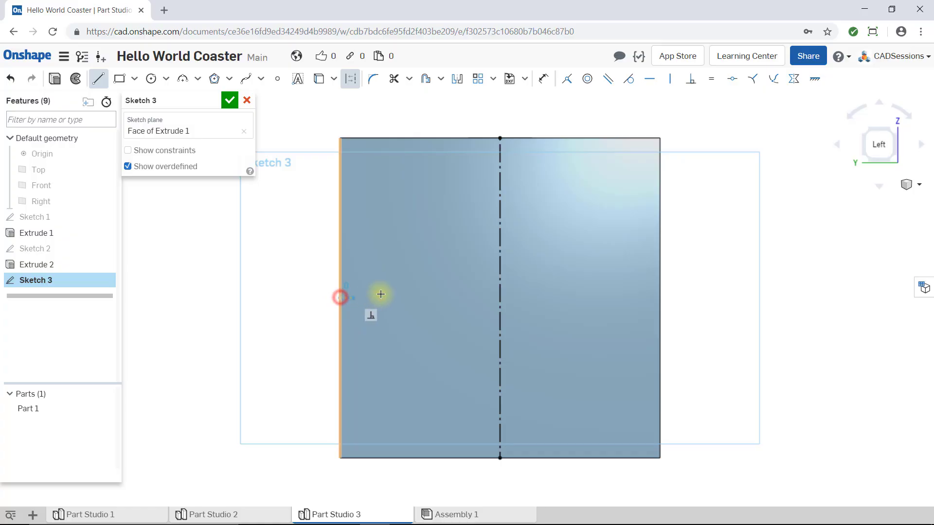
click(658, 298)
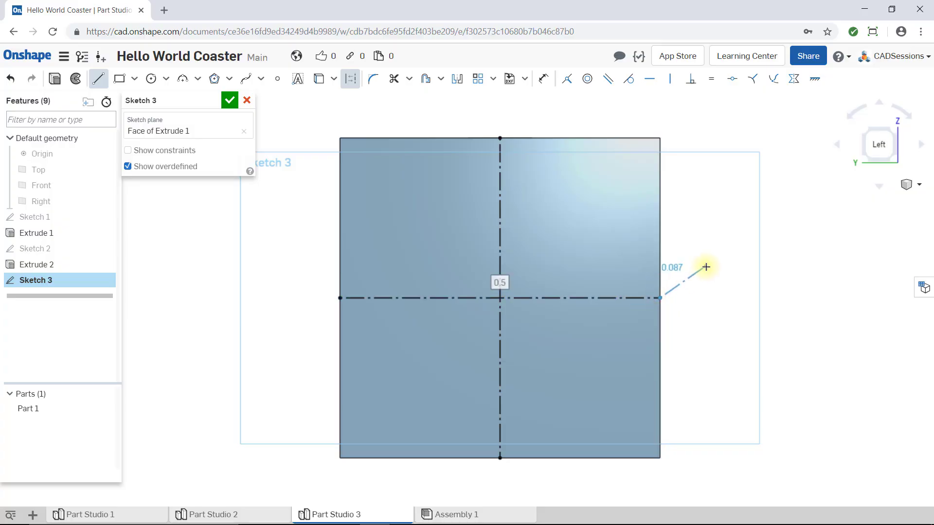
key(Escape)
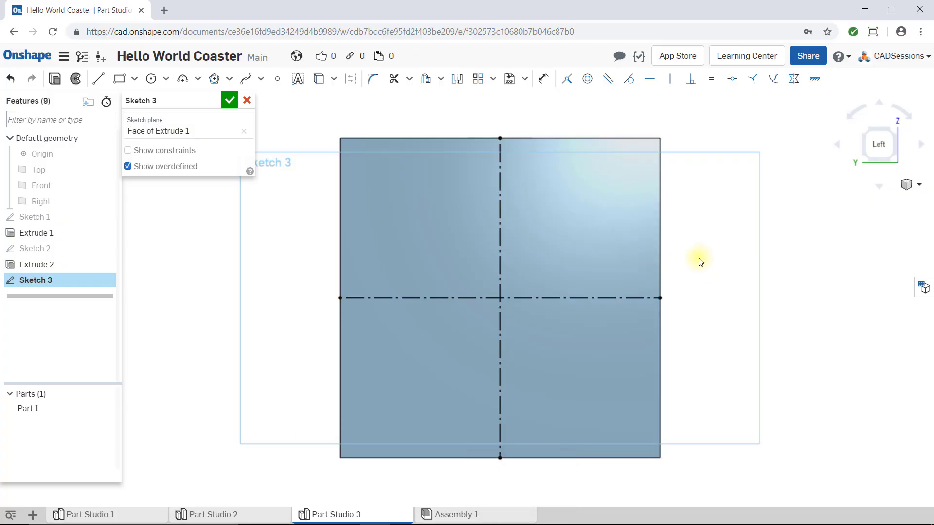
Draw two center-point circles about 0.1 across, upper-right and lower-left of the cross
click(150, 79)
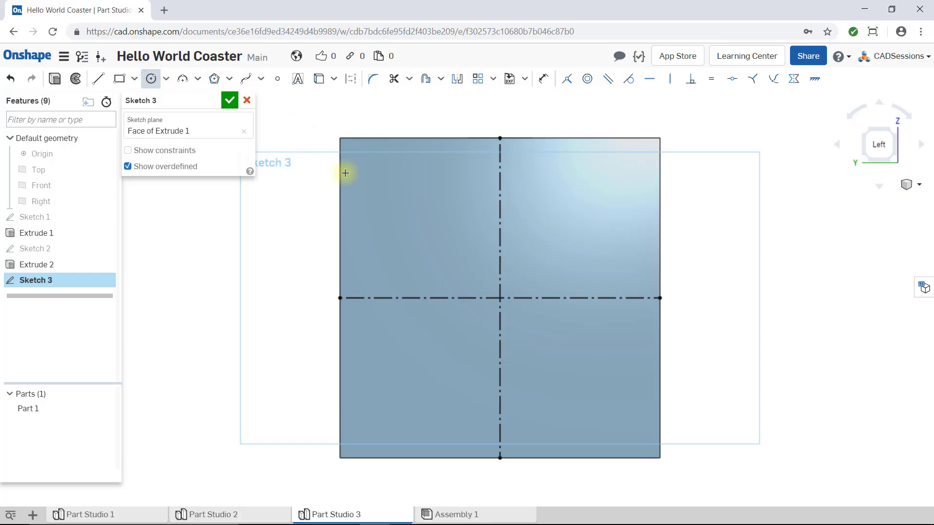
click(593, 199)
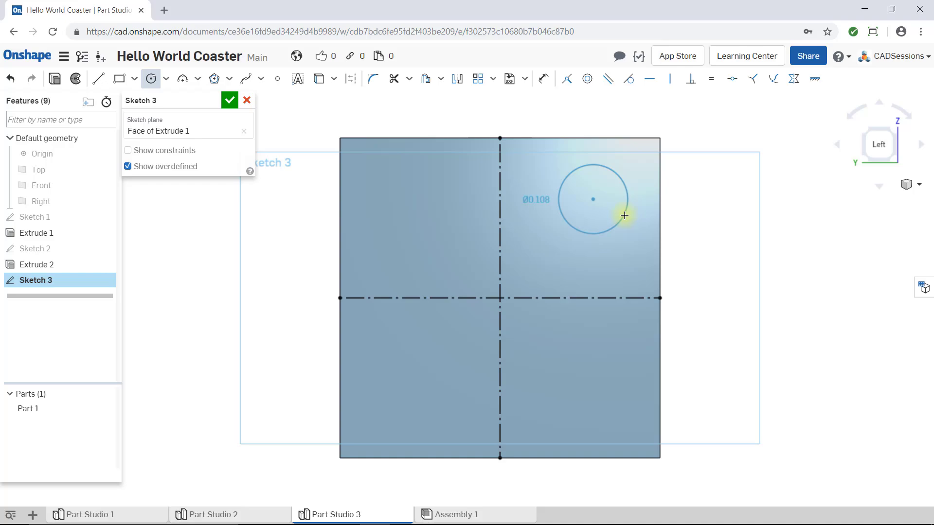
click(624, 215)
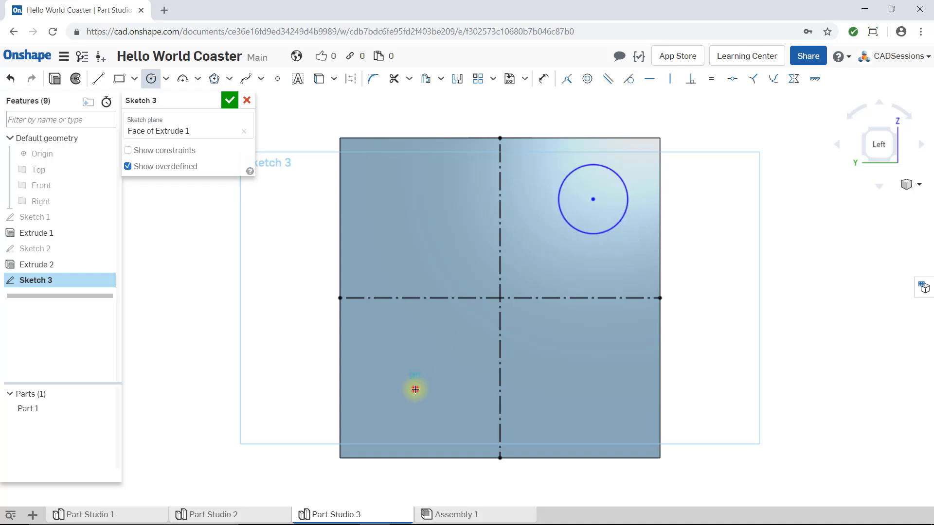
click(415, 389)
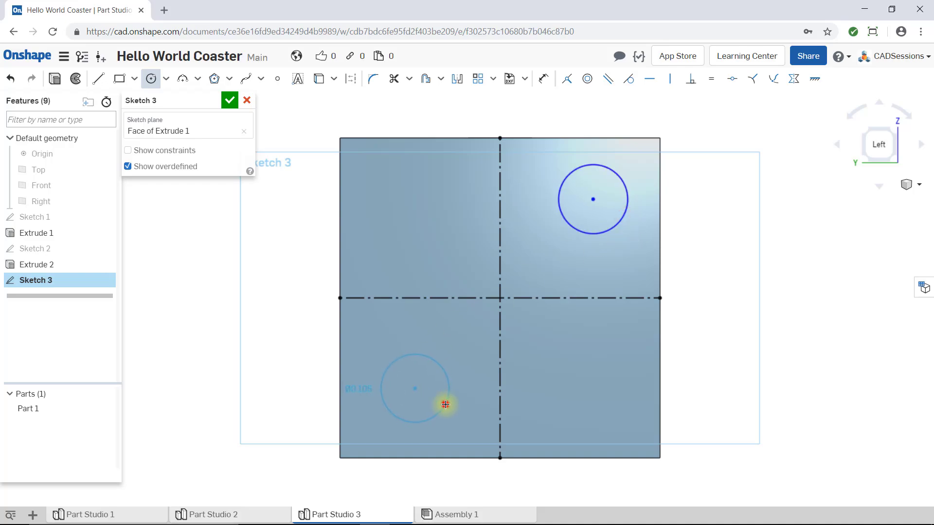
click(444, 404)
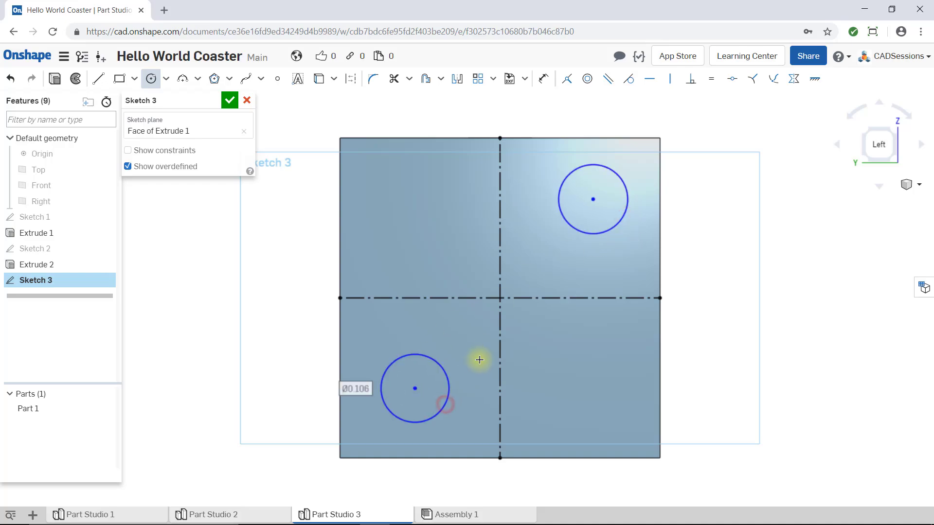
Dimension the upper circle's centre 0.15 from both the vertical and horizontal construction lines
click(544, 86)
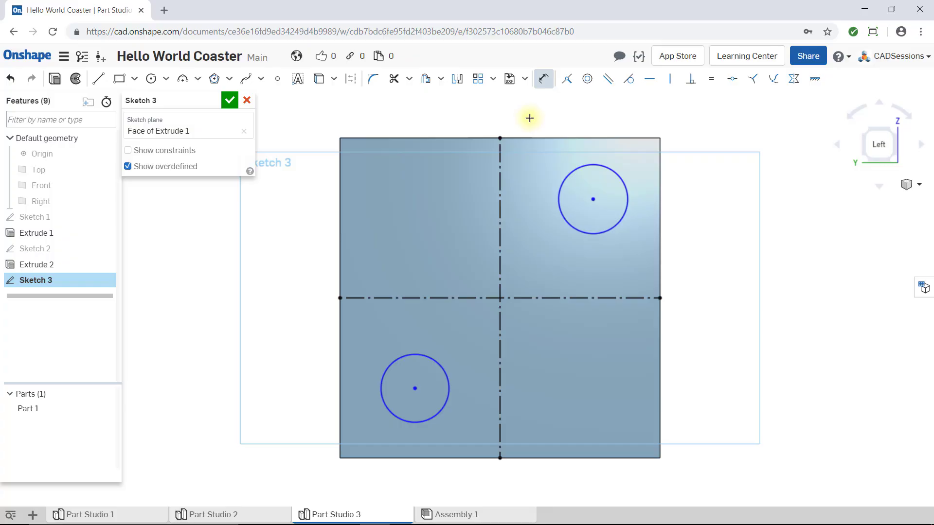
click(497, 196)
click(593, 200)
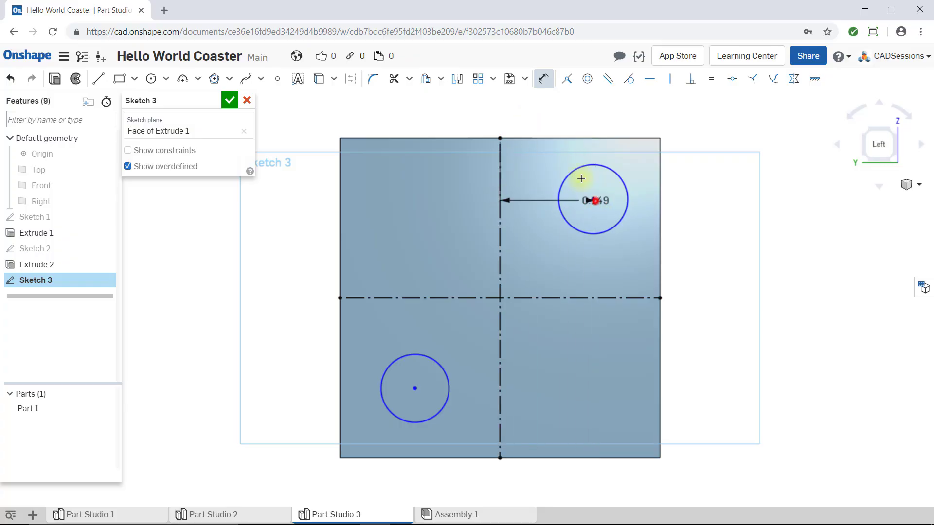
click(551, 121)
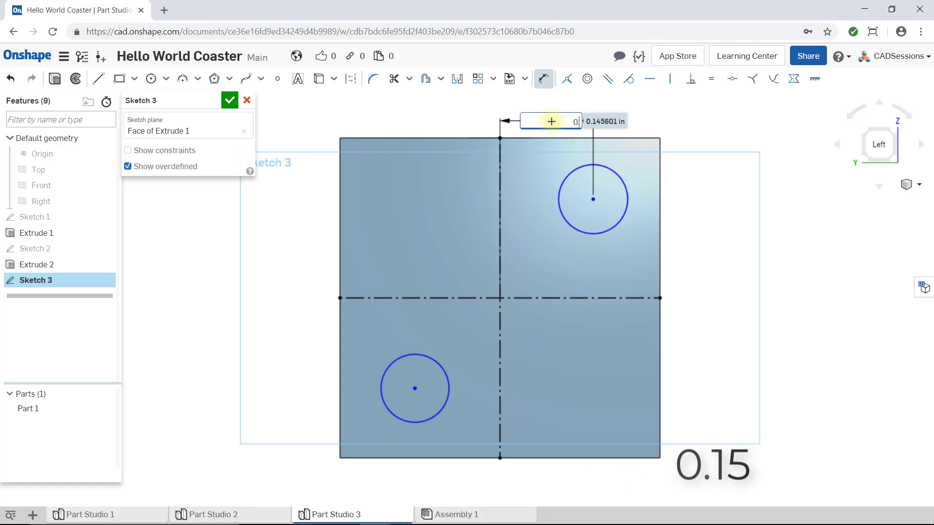
text(0.15)
key(Return)
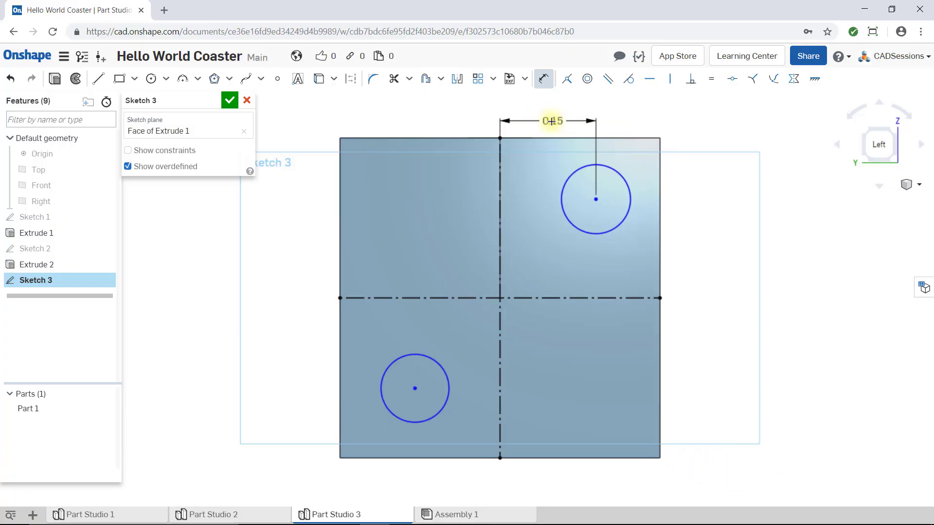
click(579, 297)
click(596, 199)
click(702, 244)
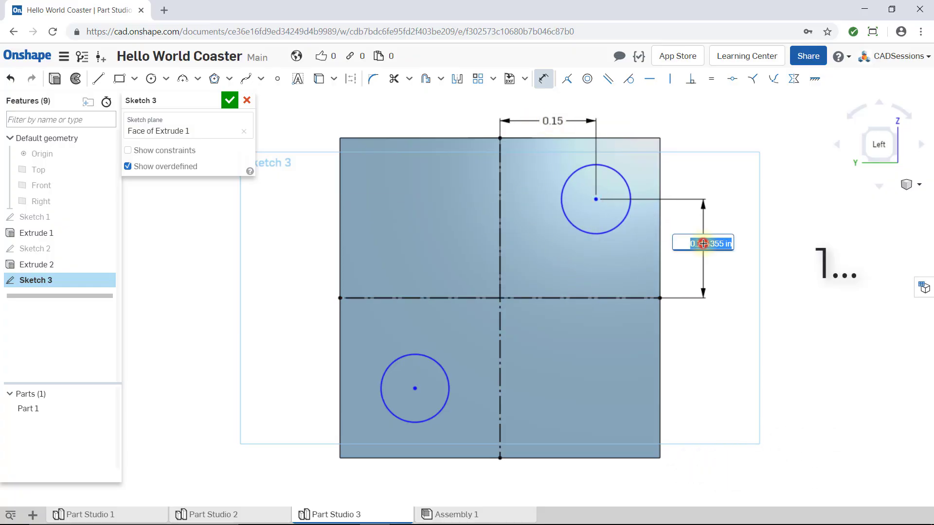
text(0.15)
key(Return)
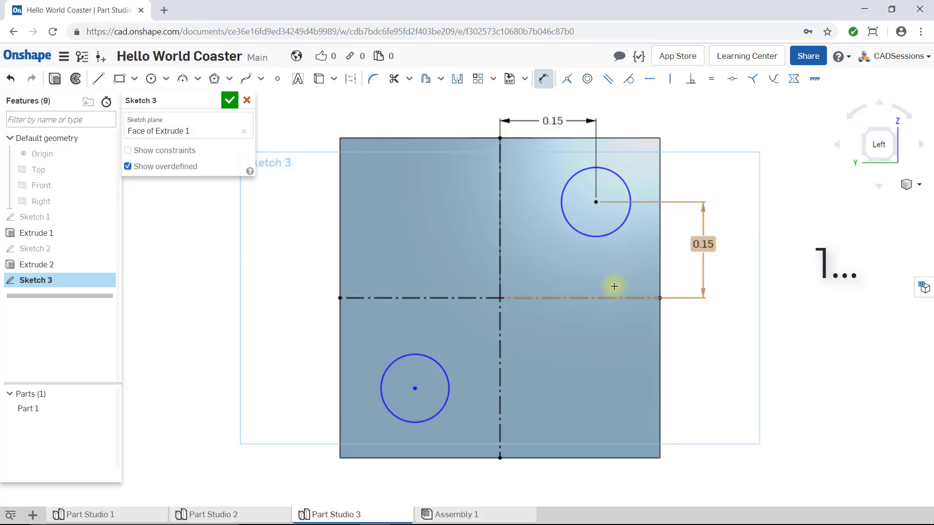
Dimension the lower circle's centre 0.15 from both construction lines
click(415, 298)
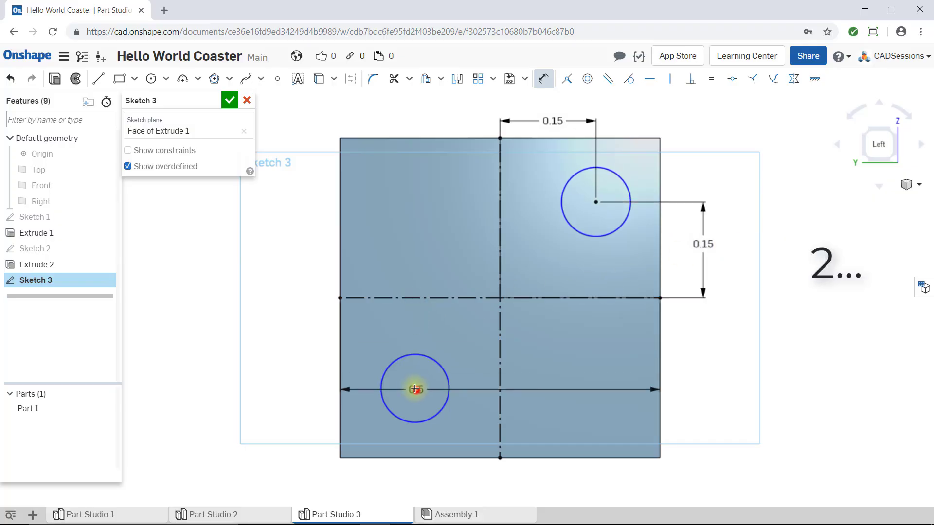
click(415, 388)
click(299, 338)
text(0.15)
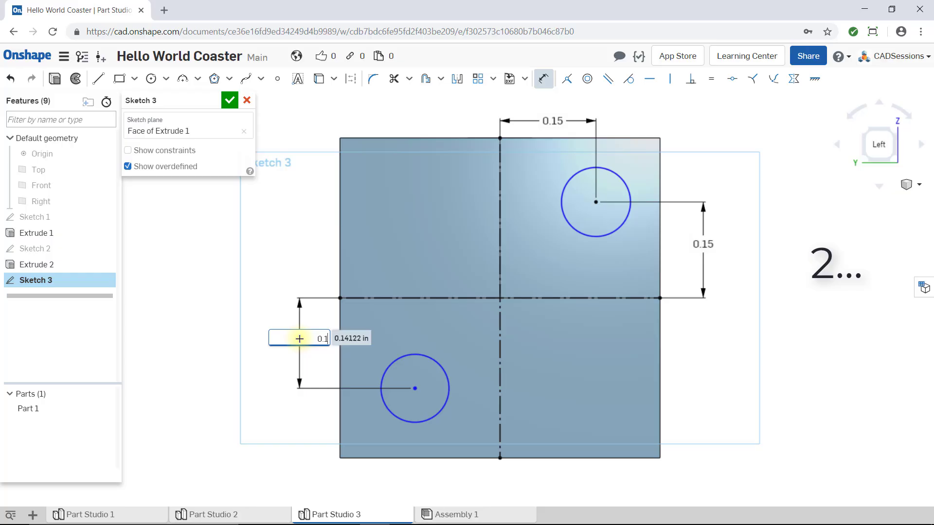
key(Return)
click(499, 377)
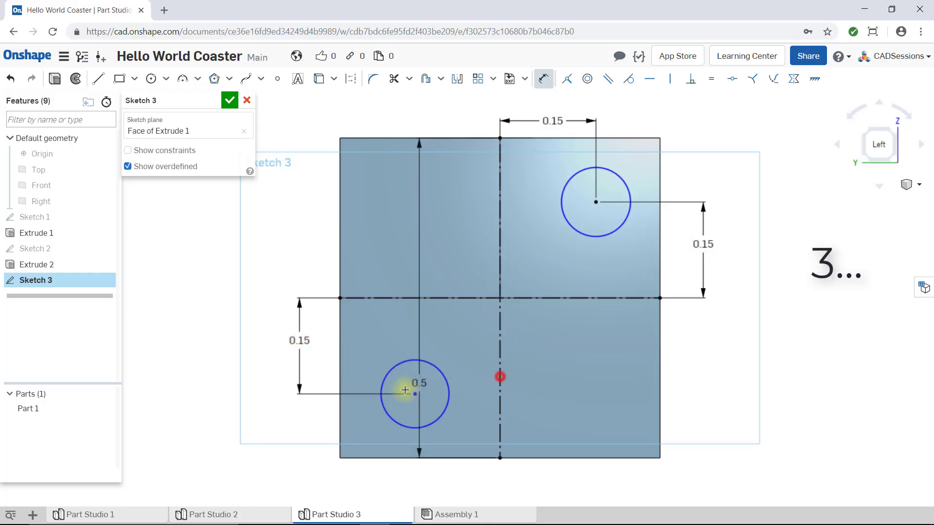
click(416, 394)
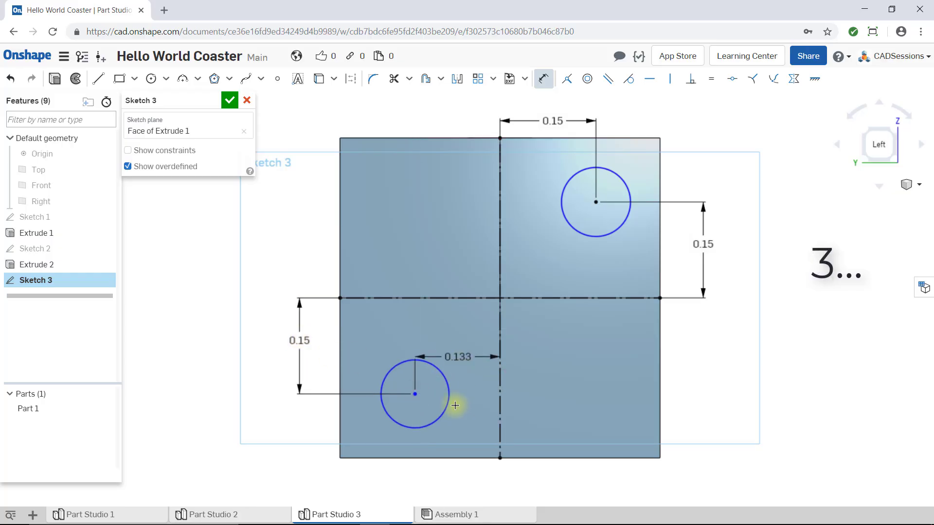
click(460, 486)
text(0.15)
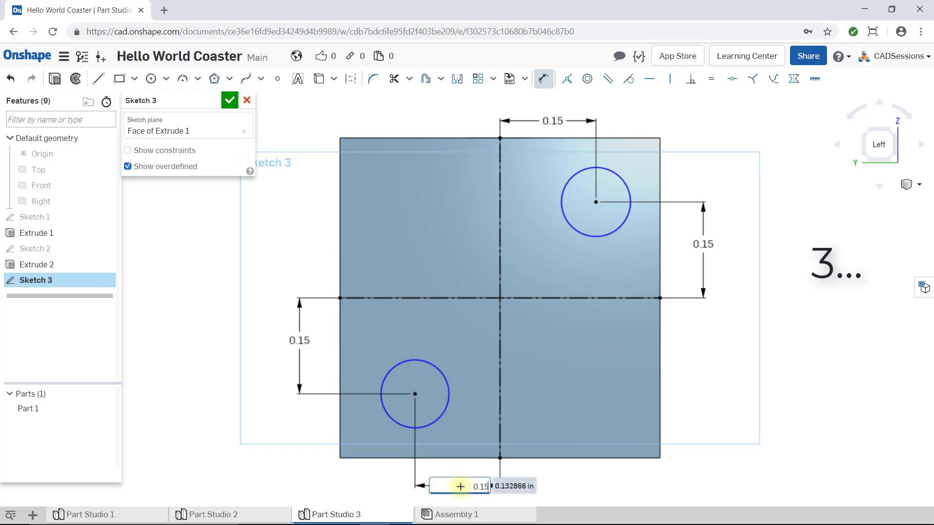
key(Return)
key(Escape)
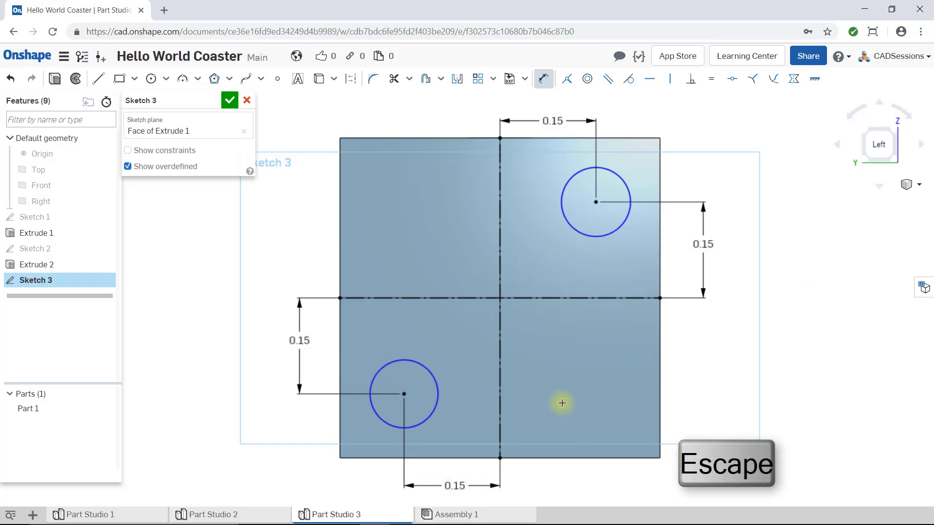
key(Escape)
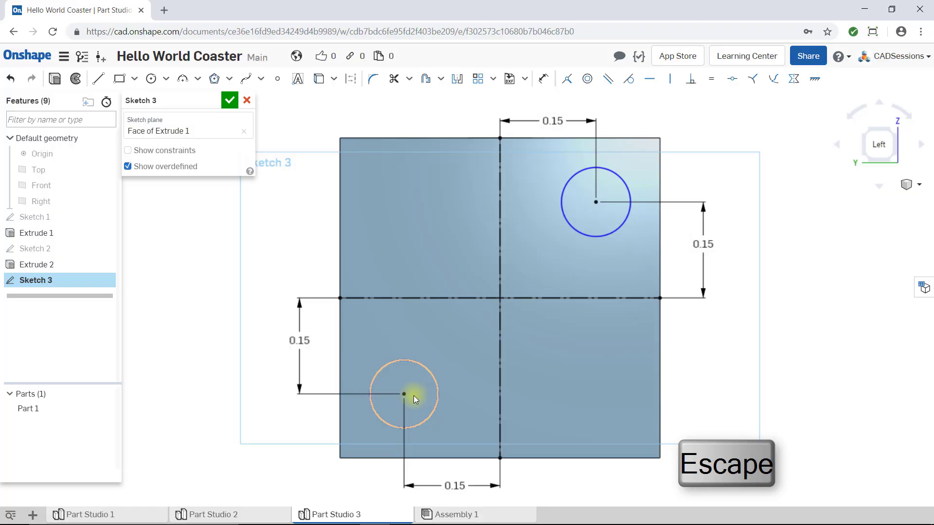
Drag-resize both circles, leaving the lower-left circle larger than the upper-right one
click(752, 364)
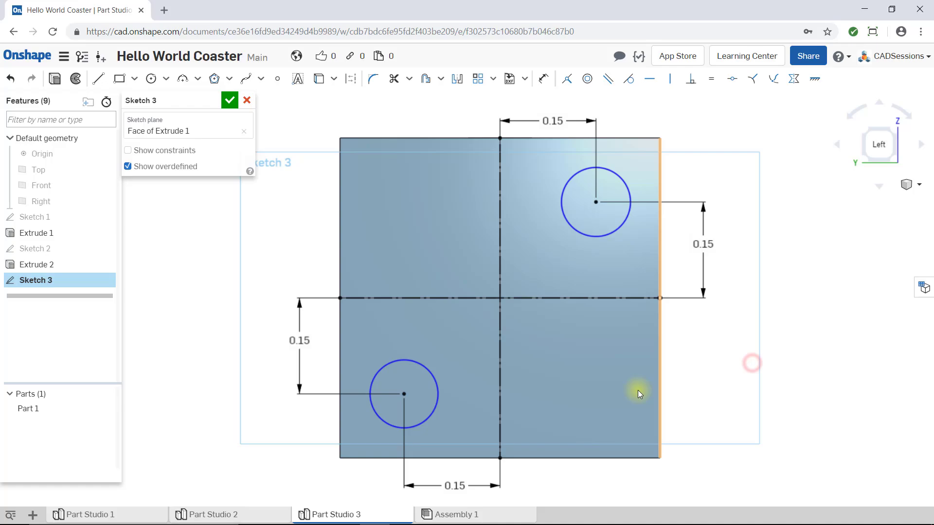
key(n)
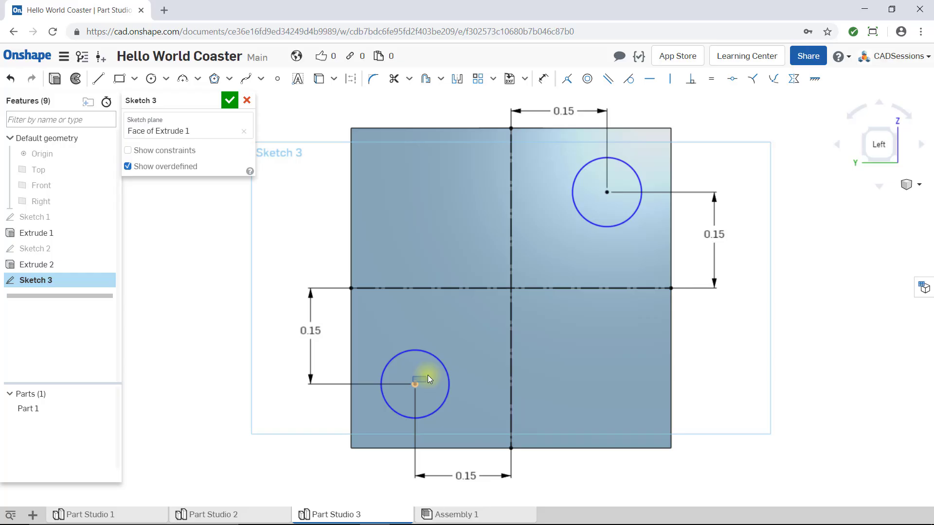
click(612, 205)
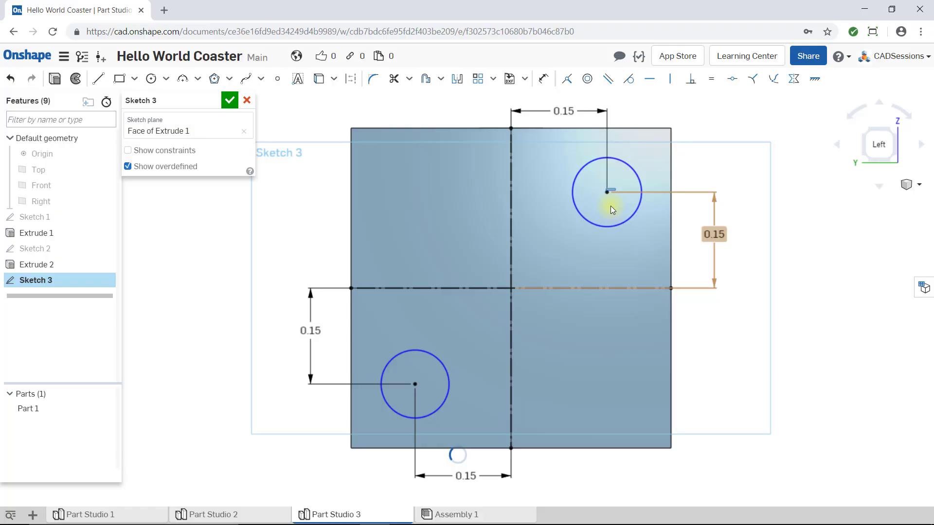
mouse_move(602, 227)
mouse_down()
mouse_move(603, 252)
mouse_move(611, 220)
mouse_up()
mouse_move(444, 363)
mouse_down()
mouse_move(464, 345)
mouse_move(454, 358)
mouse_up()
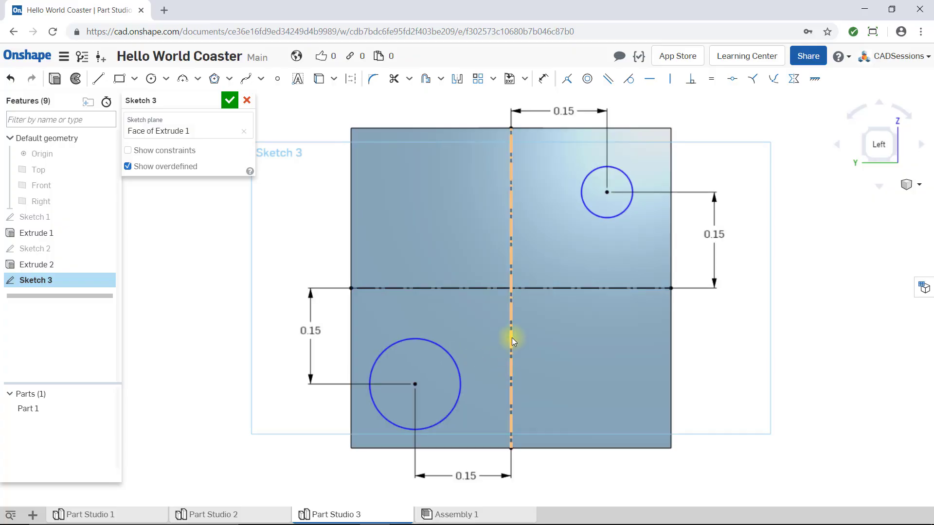
Give both circles a 0.1 in diameter dimension and accept Sketch 3
click(544, 79)
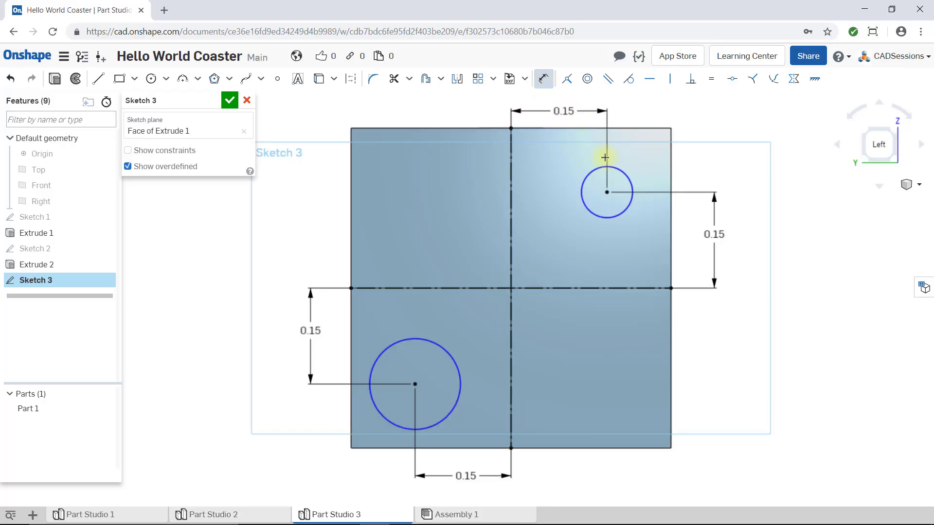
click(627, 178)
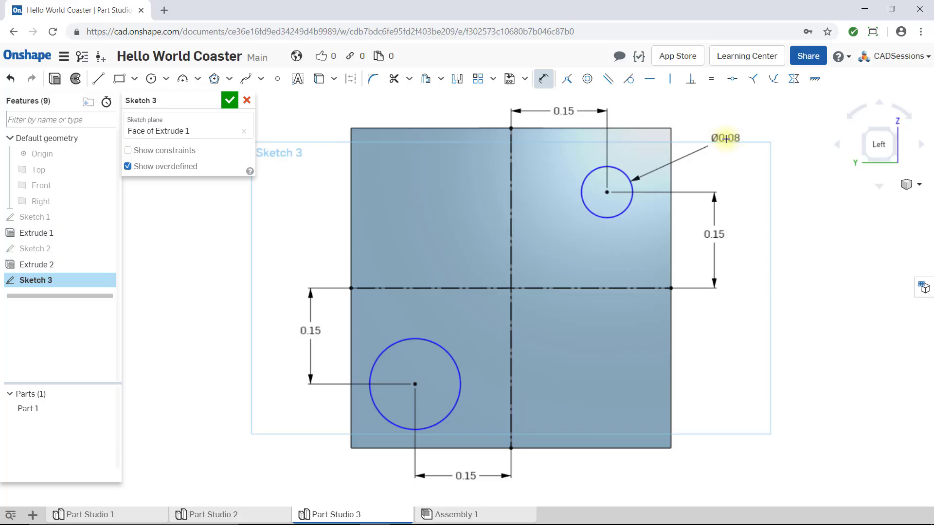
click(725, 139)
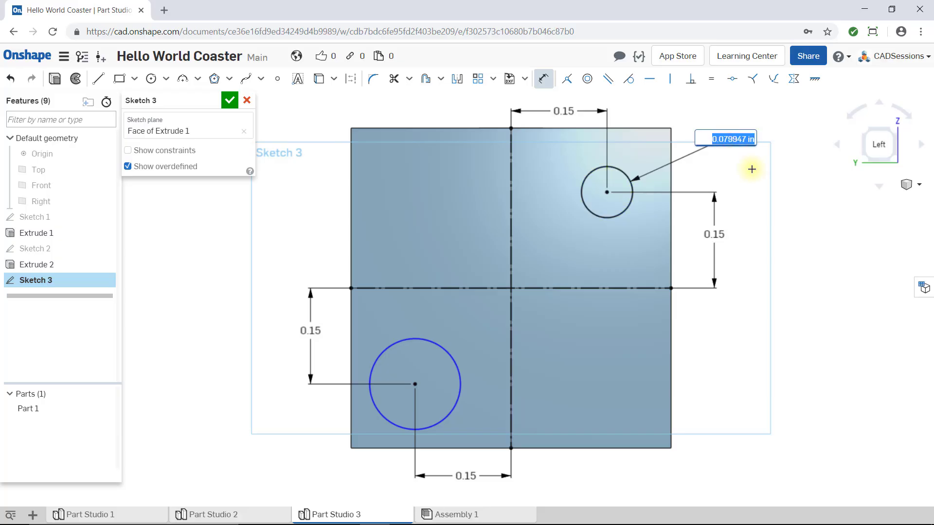
text(0)
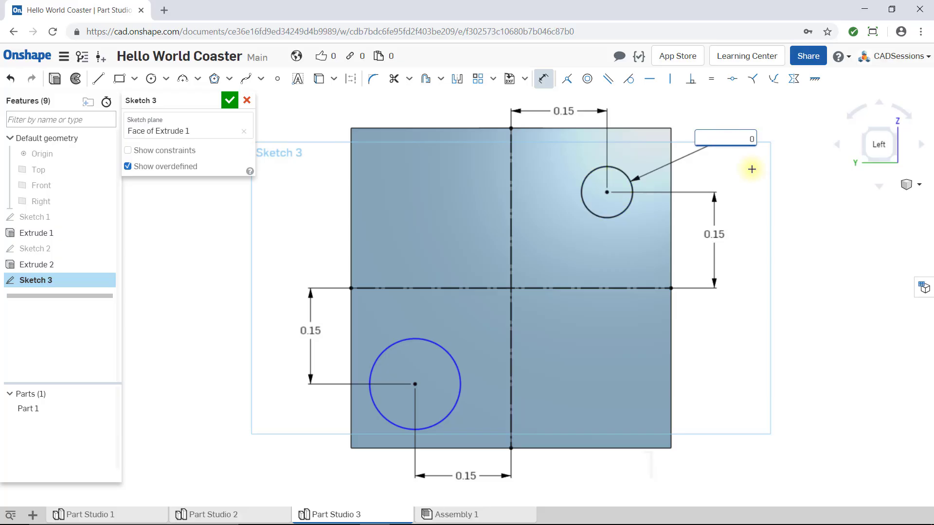
text(.1)
key(Return)
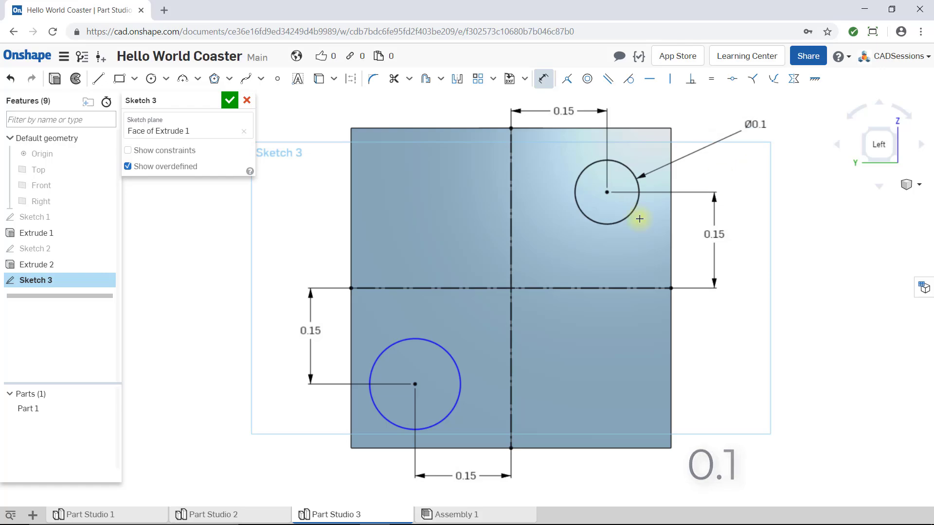
click(392, 340)
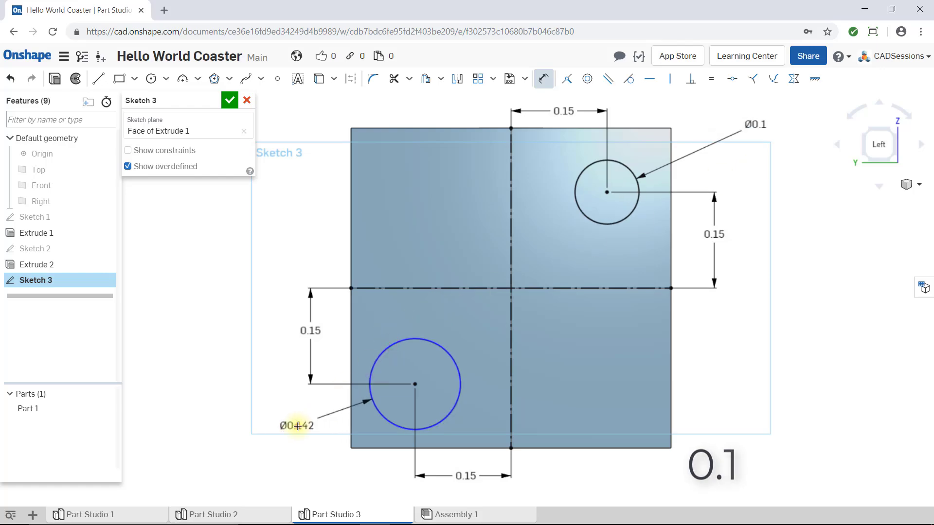
click(298, 427)
text(0.1)
key(Return)
key(Escape)
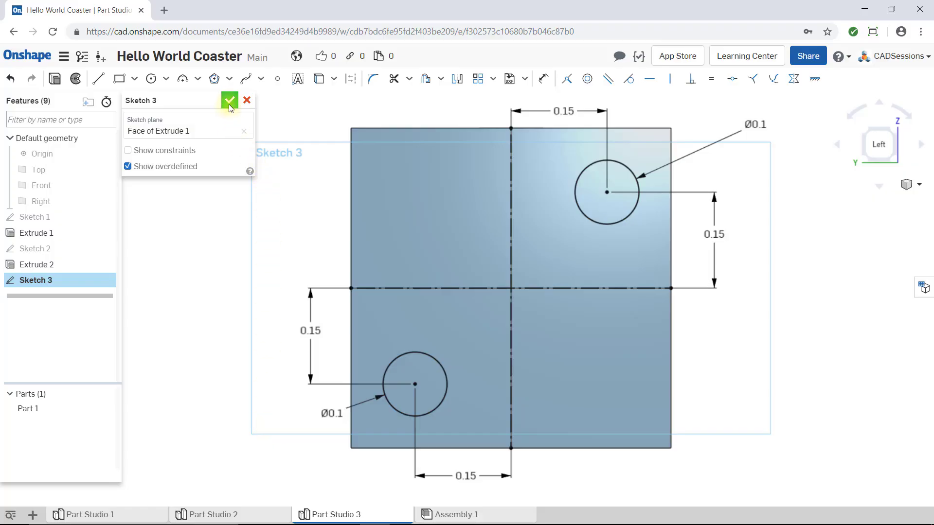
click(229, 102)
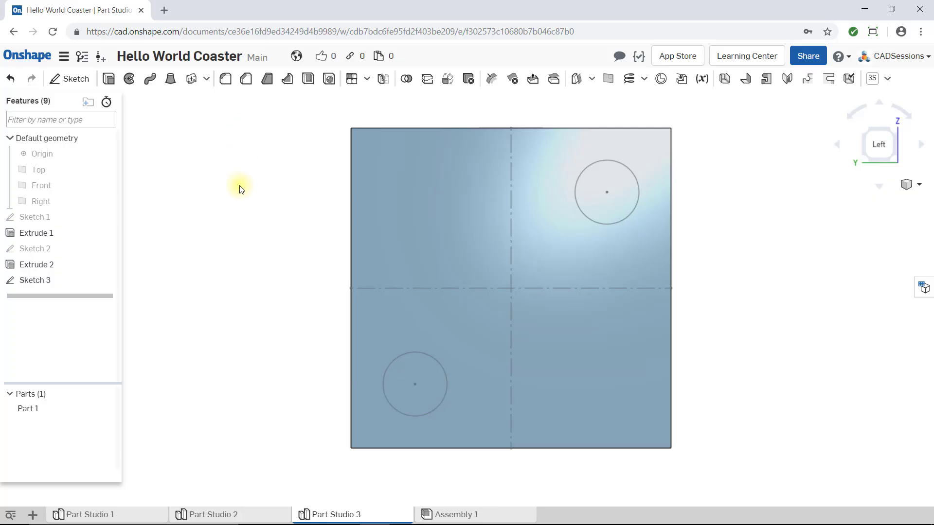
Start Extrude 3 as a Remove cut with both Sketch 3 circle regions selected
click(110, 78)
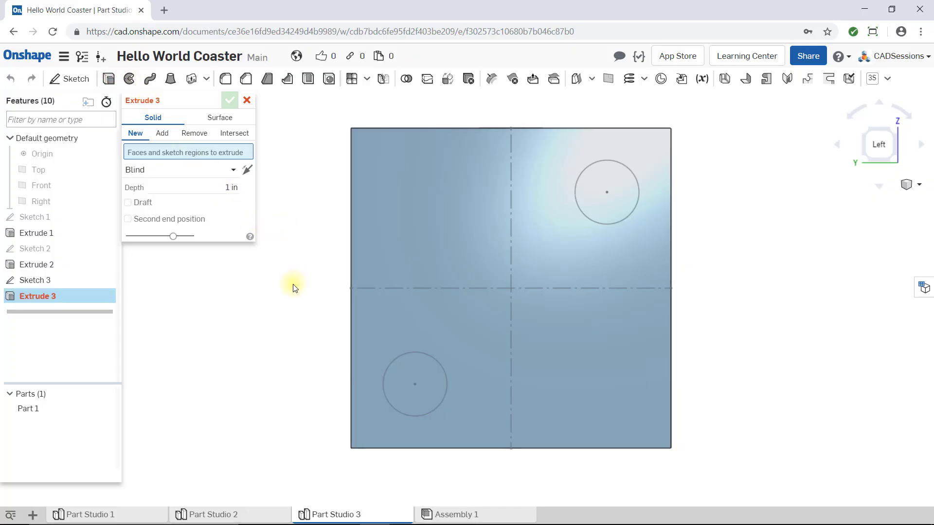
right_drag(291, 306, 319, 250)
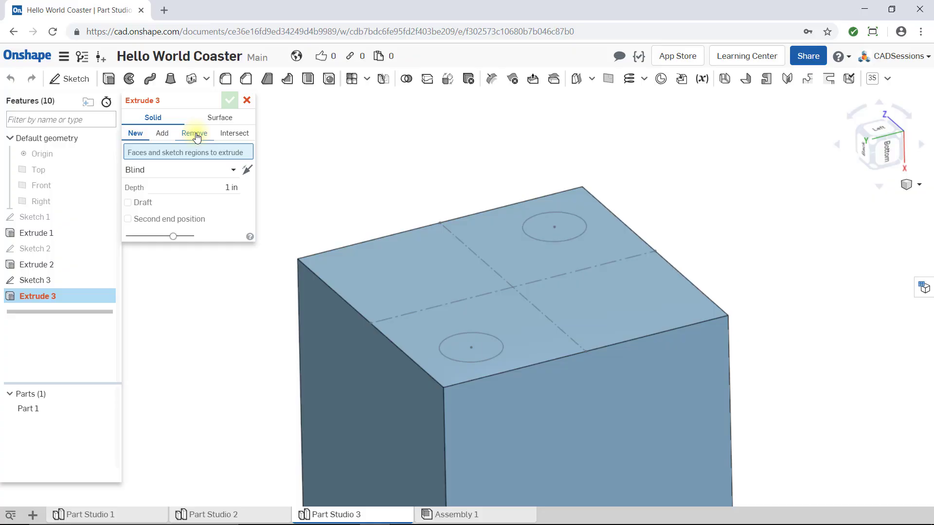
click(195, 133)
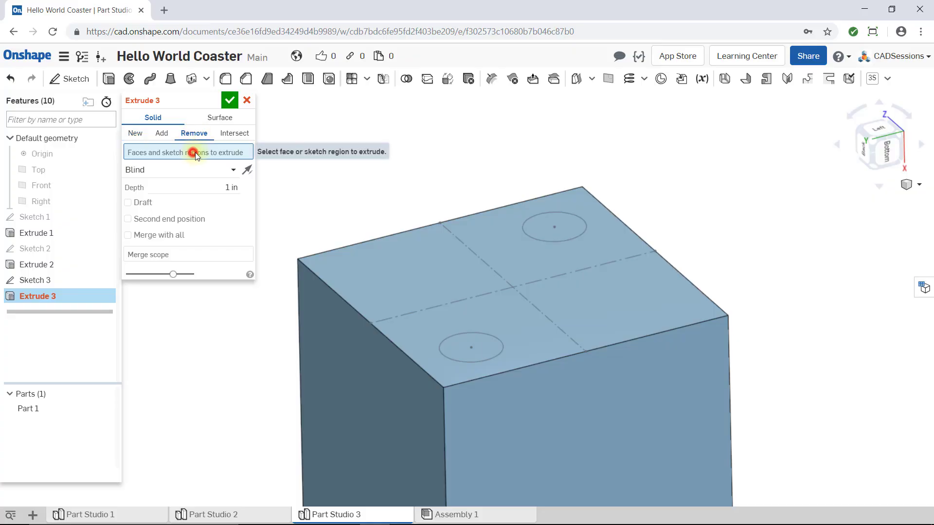
click(578, 224)
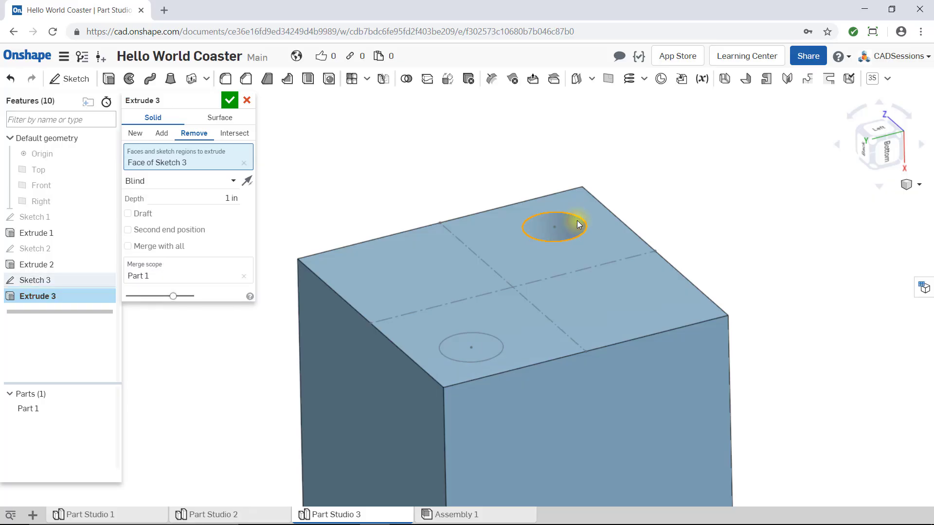
click(486, 346)
scroll(495, 308, down, 5)
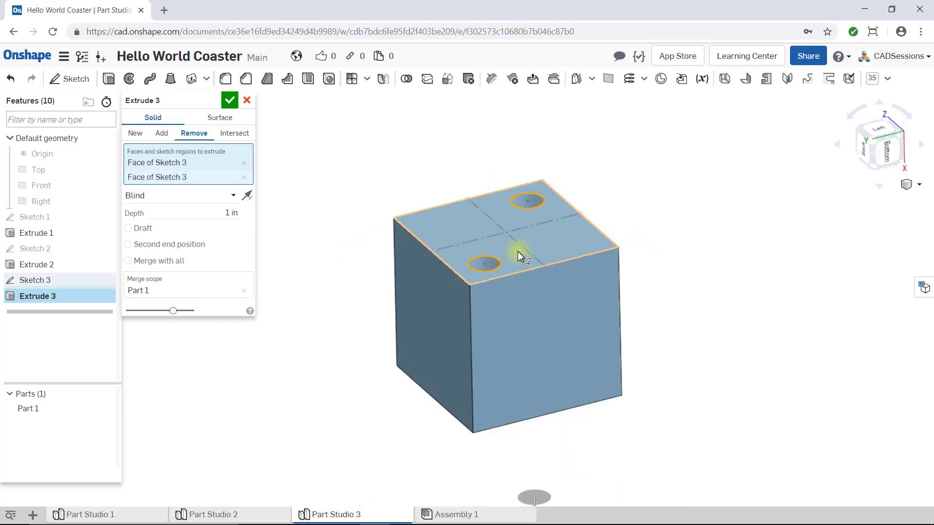
mouse_move(528, 281)
right_down()
mouse_move(511, 268)
mouse_move(527, 340)
mouse_move(519, 273)
mouse_move(525, 278)
right_up()
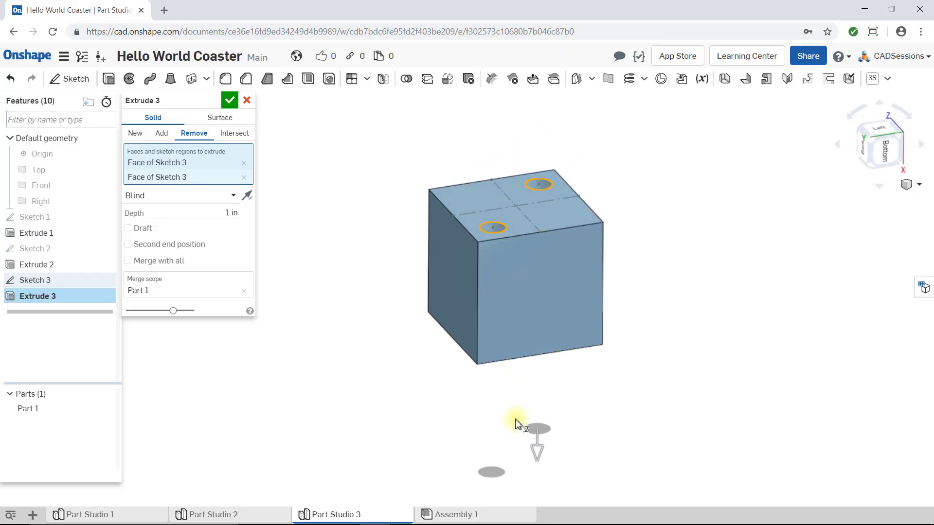
Set the cut depth to 0.025 in and accept Extrude 3 to recess both holes
scroll(517, 423, up, 2)
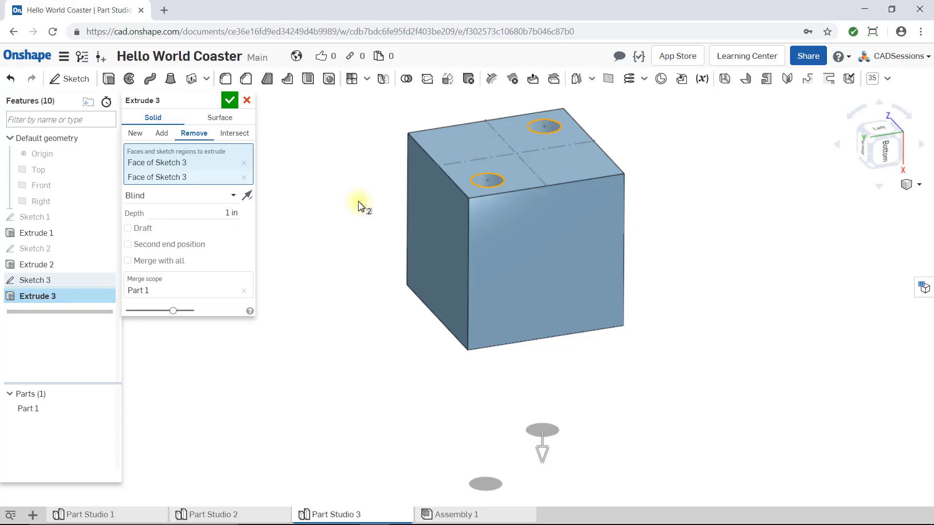
click(215, 212)
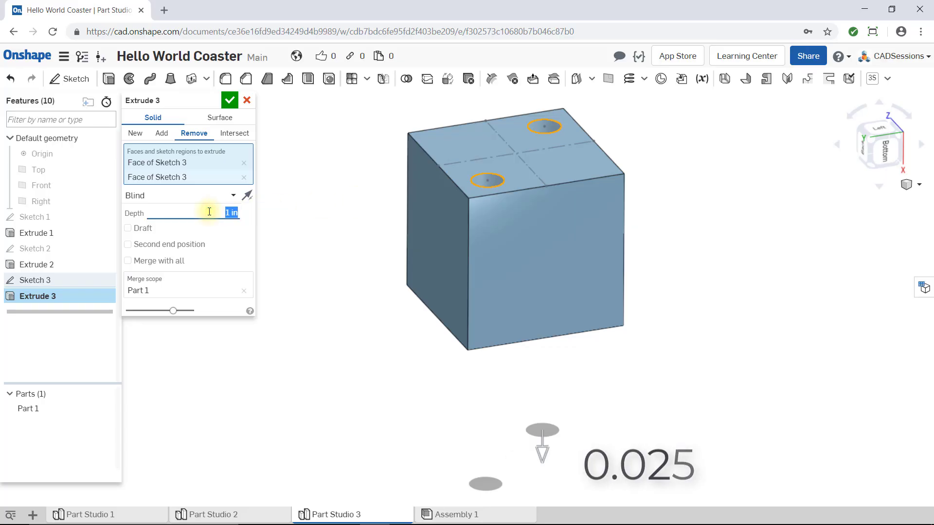
text(0)
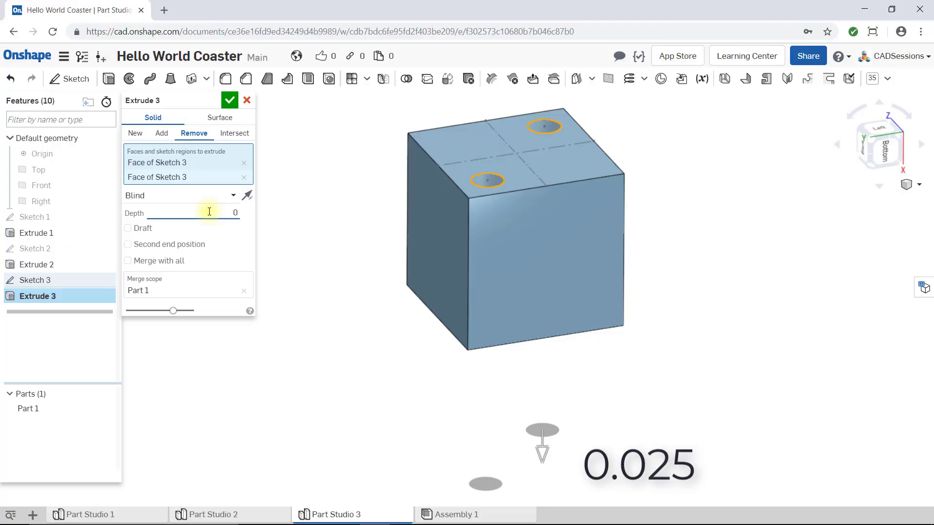
text(.025)
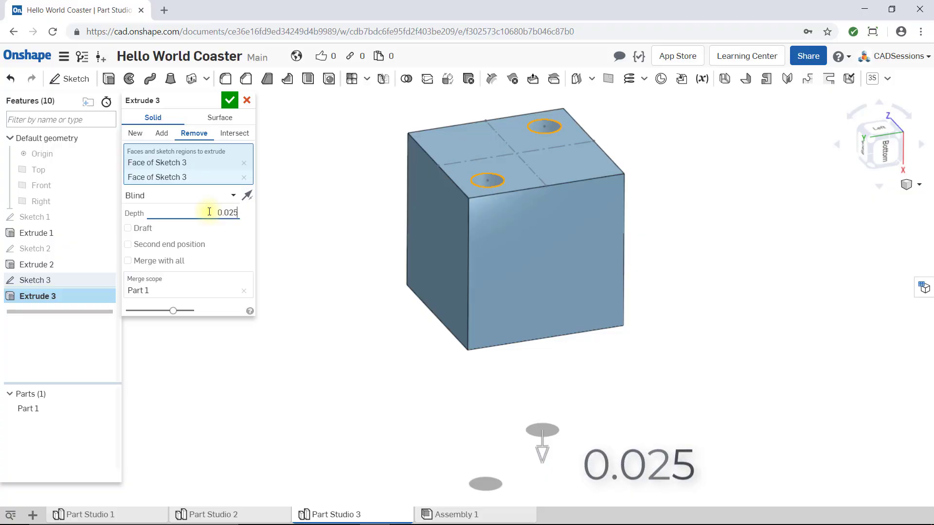
key(Tab)
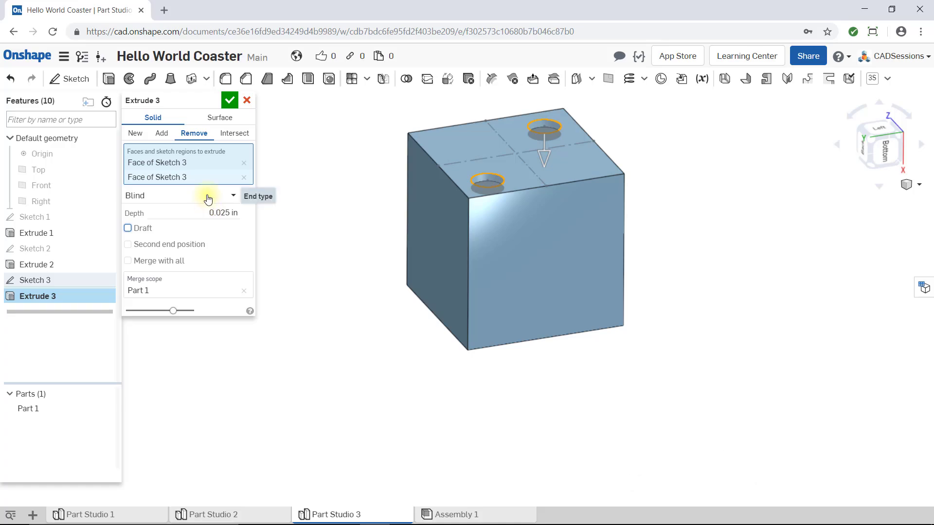
click(228, 101)
key(f)
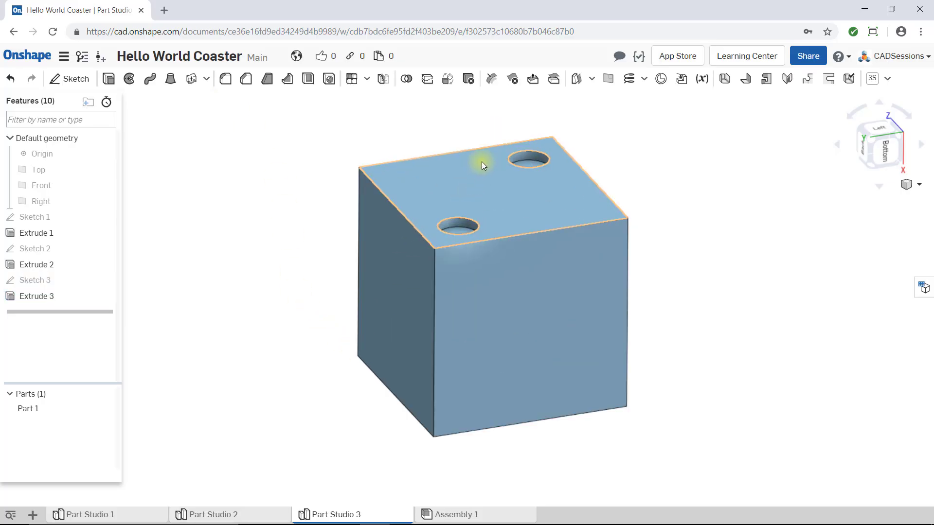